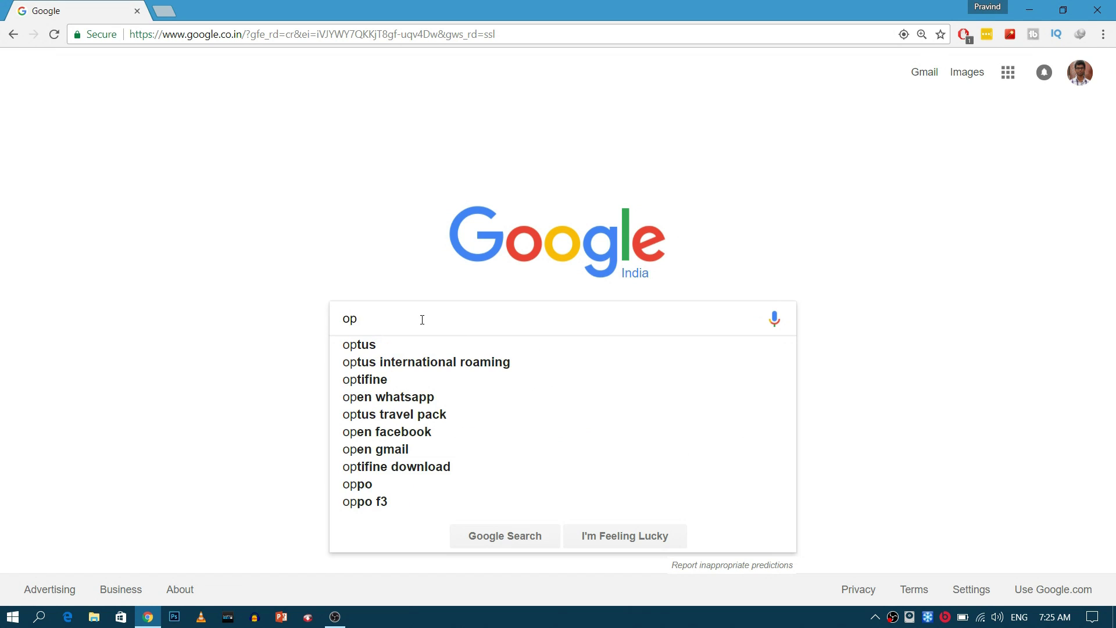
Search Google for openclipart.org and open the Openclipart website.
text(clip)
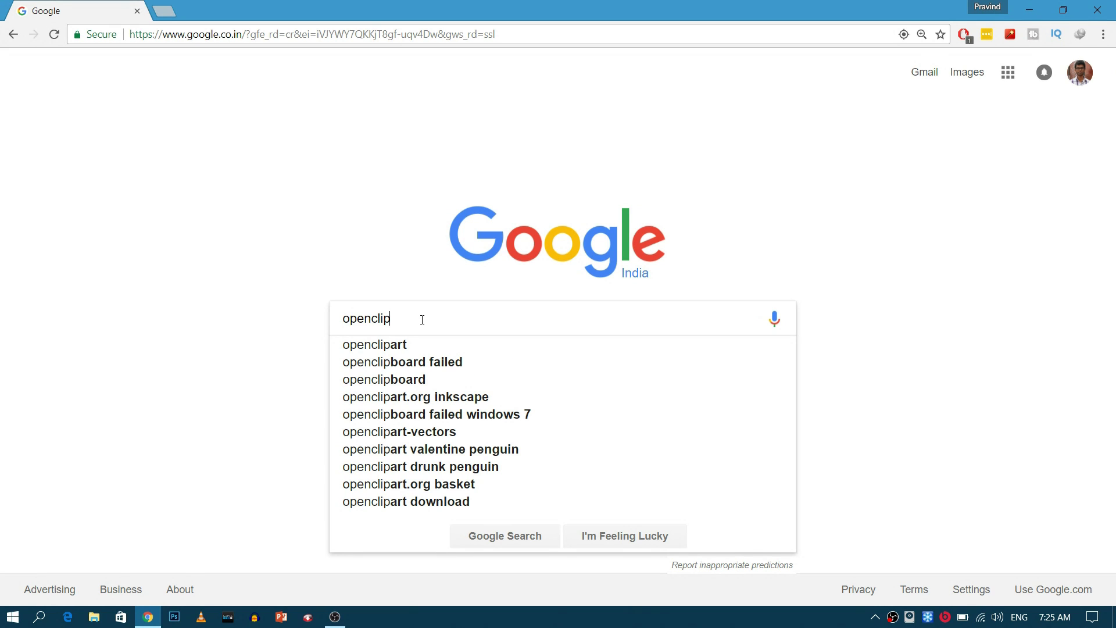
text(art.org)
key(Return)
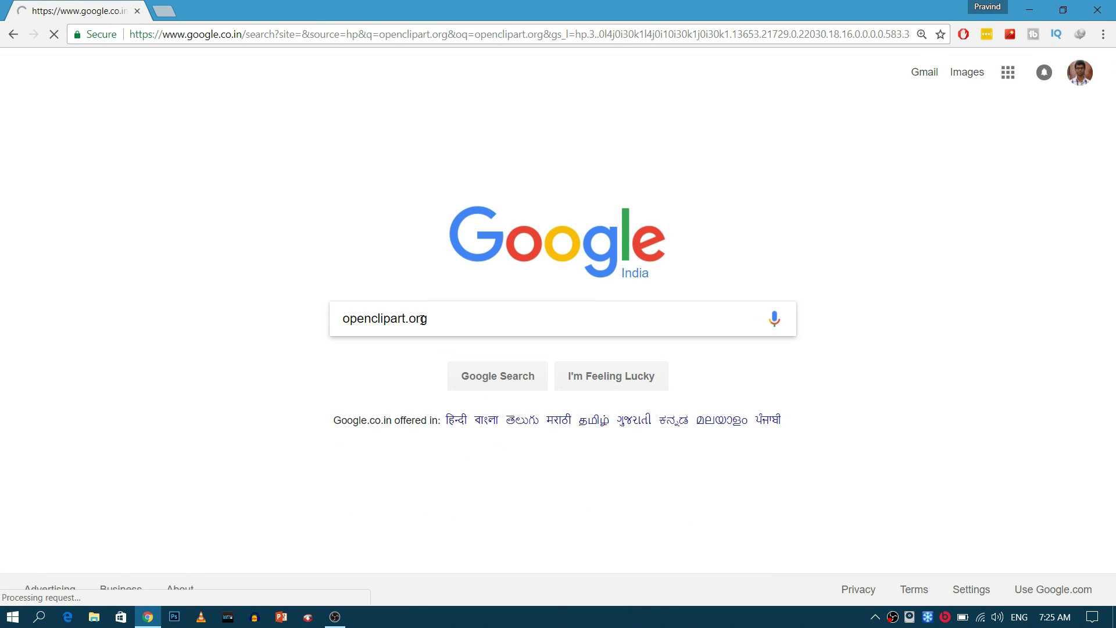
click(179, 198)
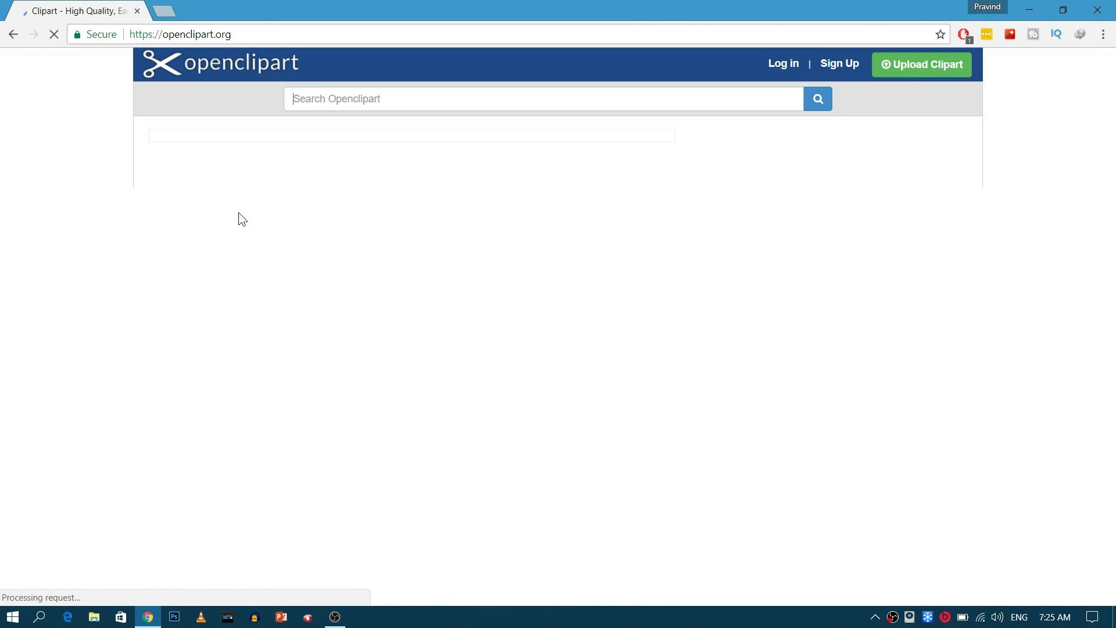
Search the Openclipart site for 'casette' clip art.
click(423, 103)
text(cass)
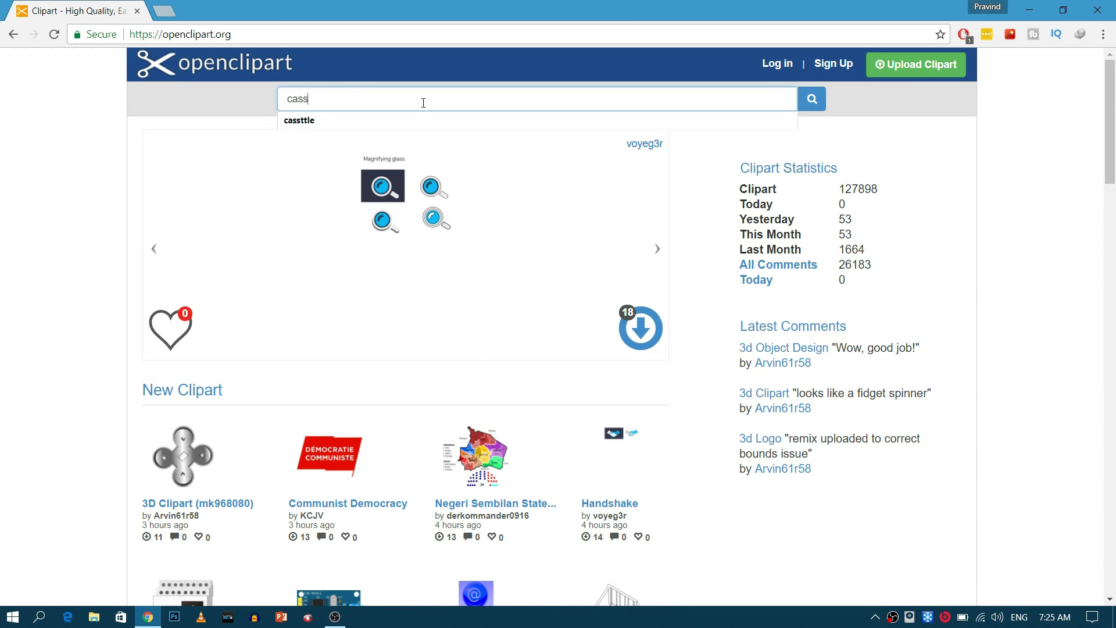
key(BackSpace)
text(tte)
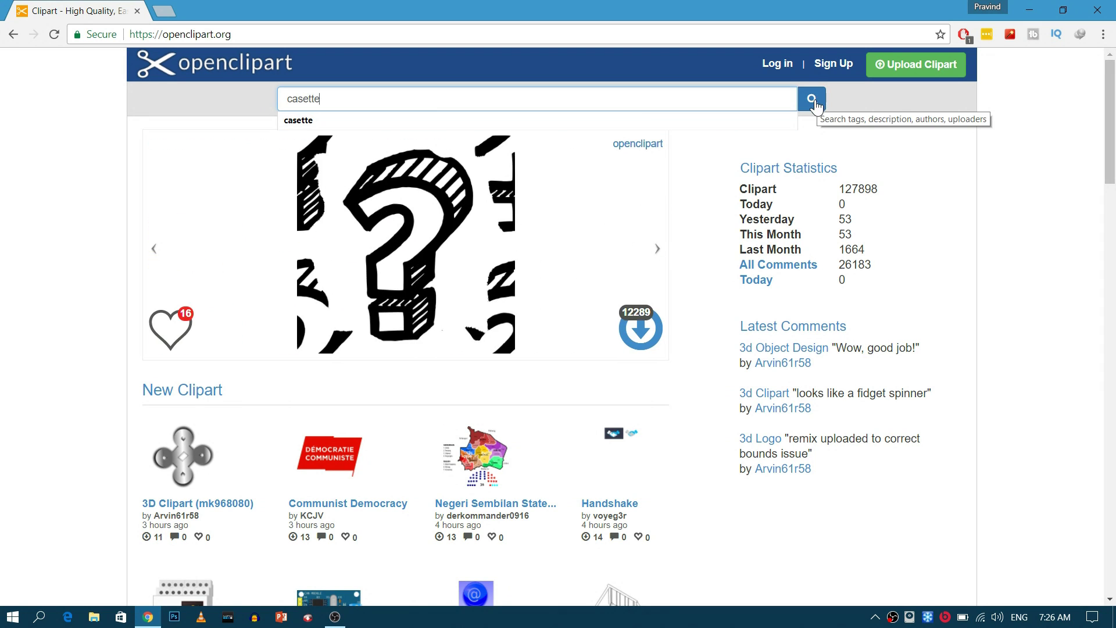
click(816, 106)
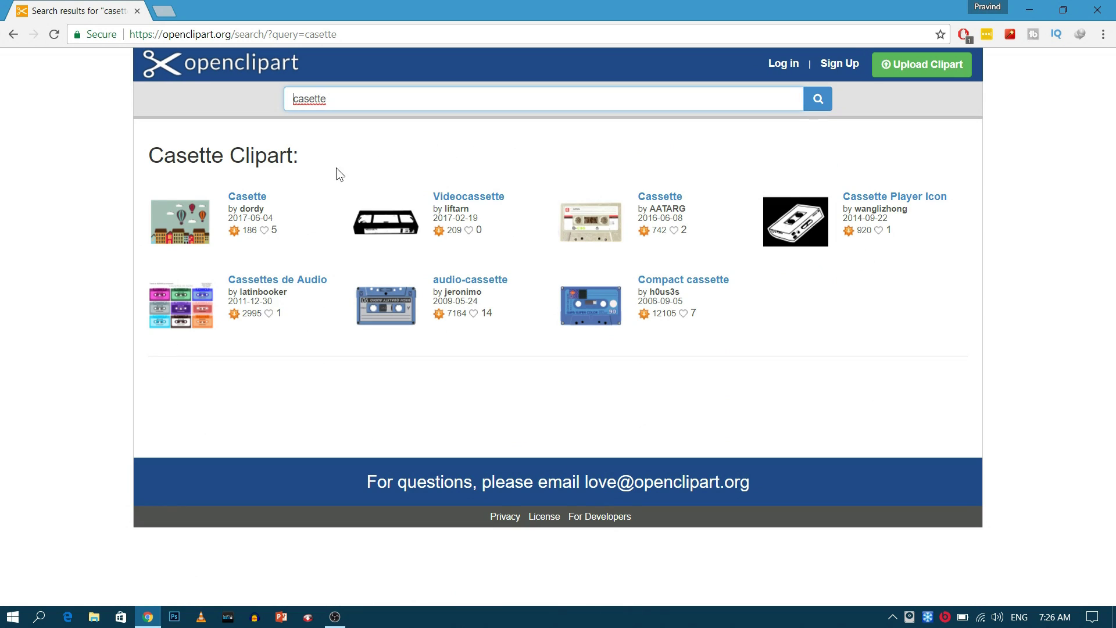
Download the Casette city-and-balloons clip art as a WMF file, then launch PowerPoint.
click(250, 198)
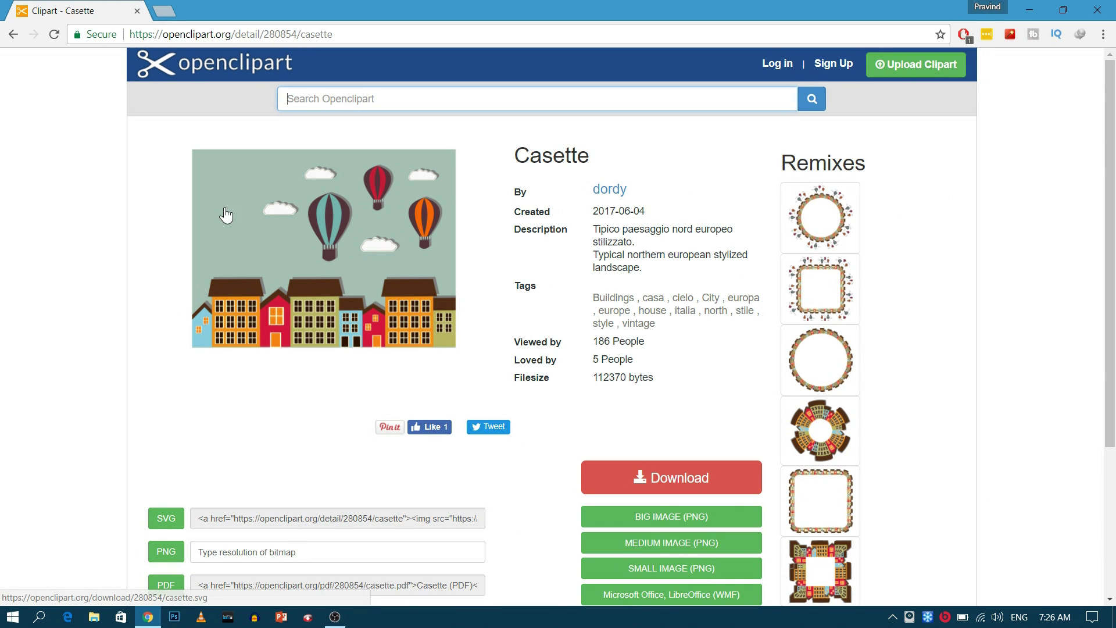
scroll(410, 489, down, 5)
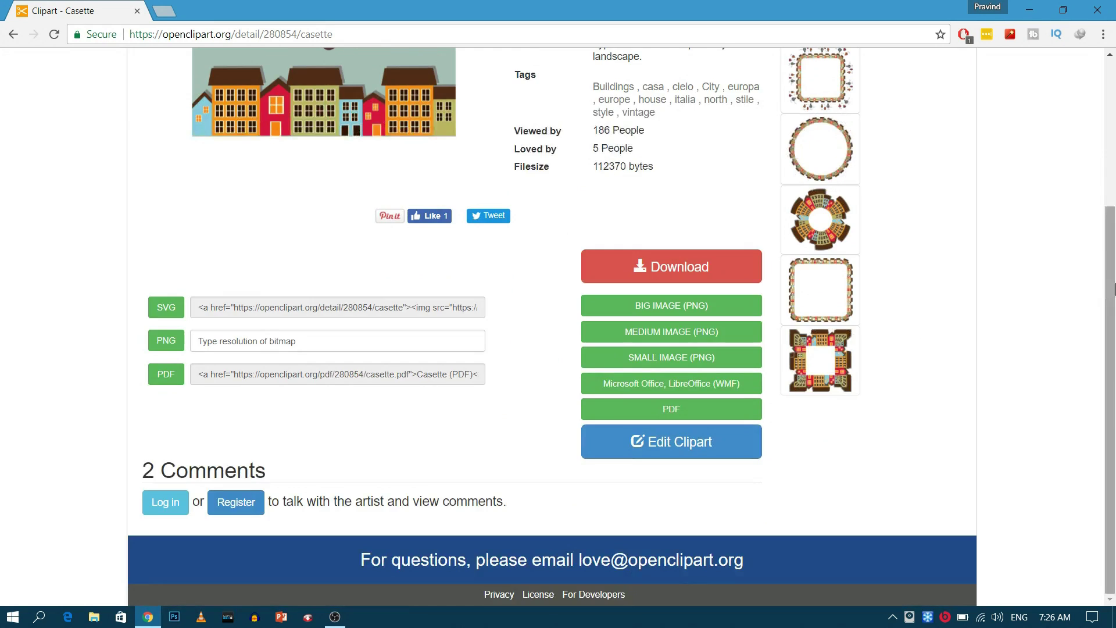
click(656, 387)
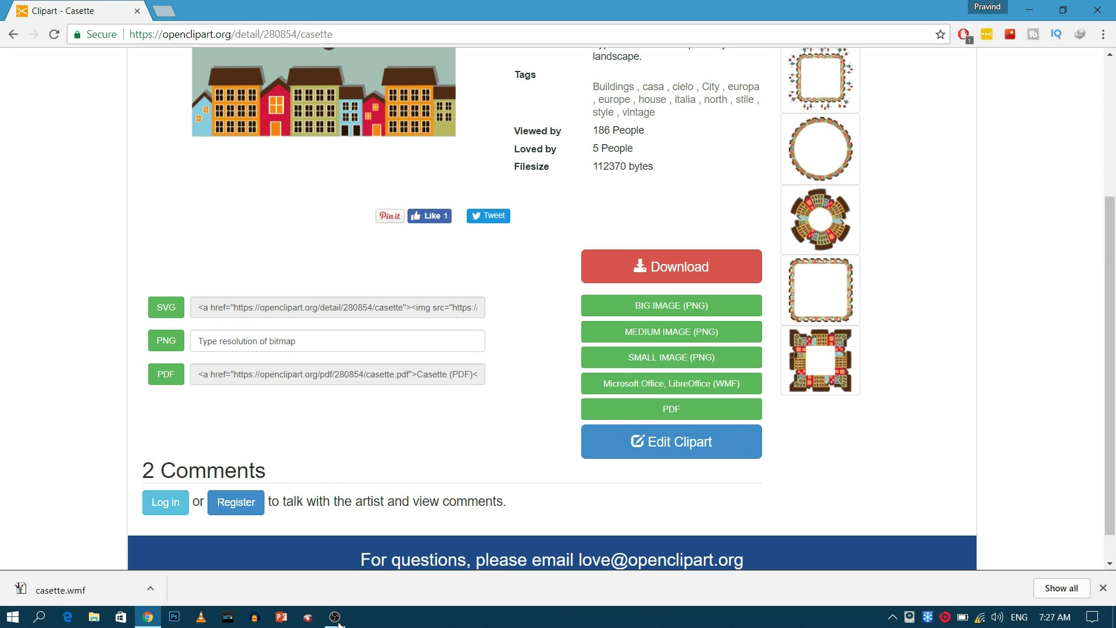
click(285, 621)
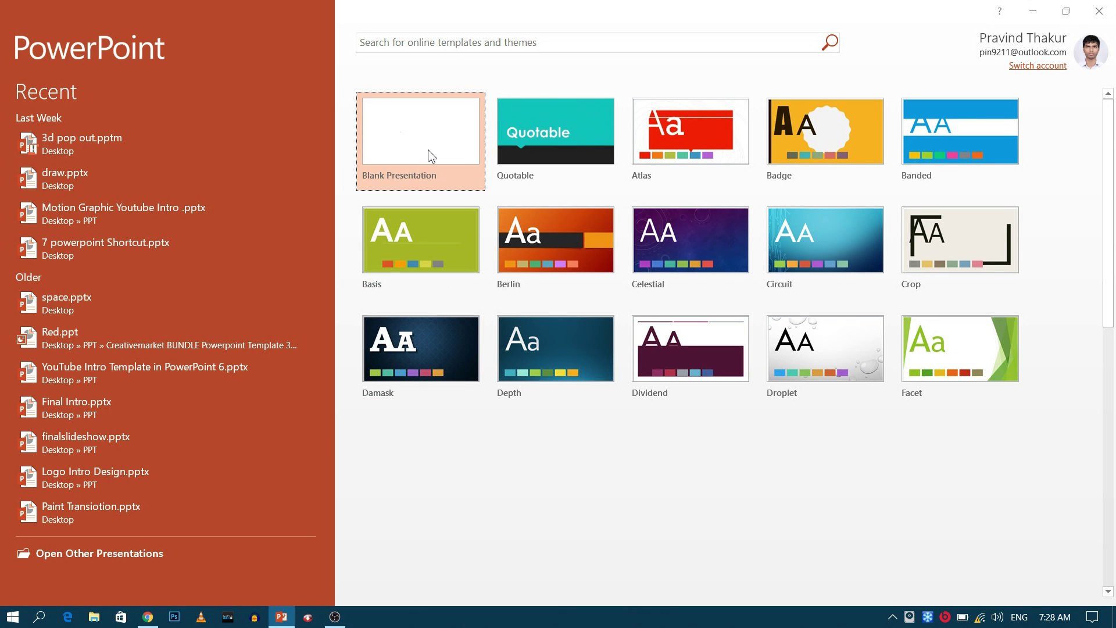
Create a blank presentation and delete the title and subtitle placeholders from its first slide.
click(428, 149)
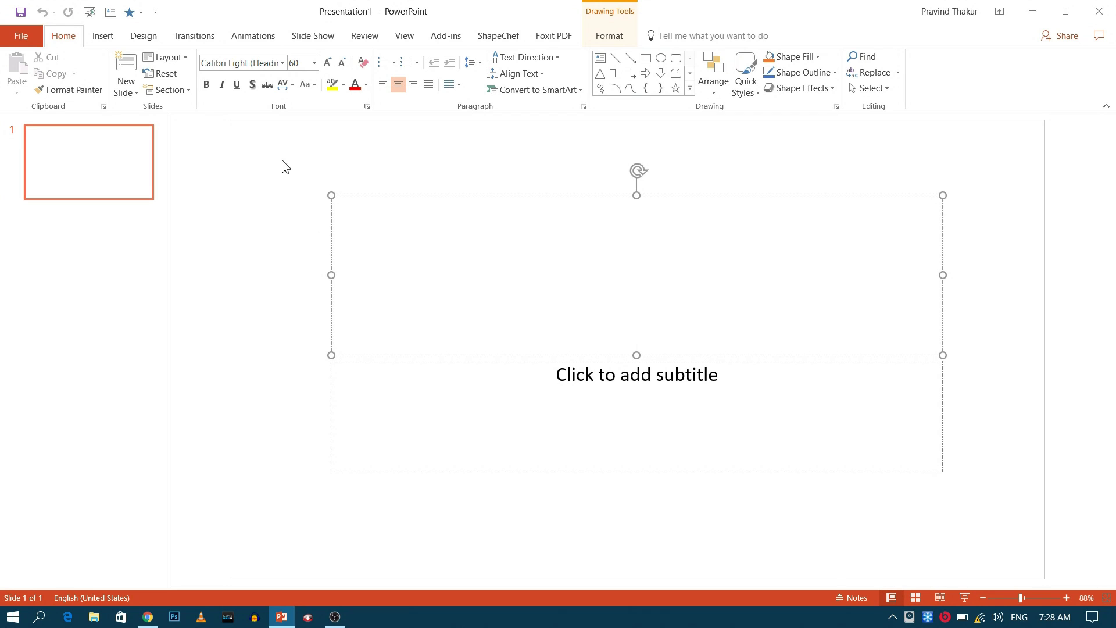
drag(278, 155, 998, 538)
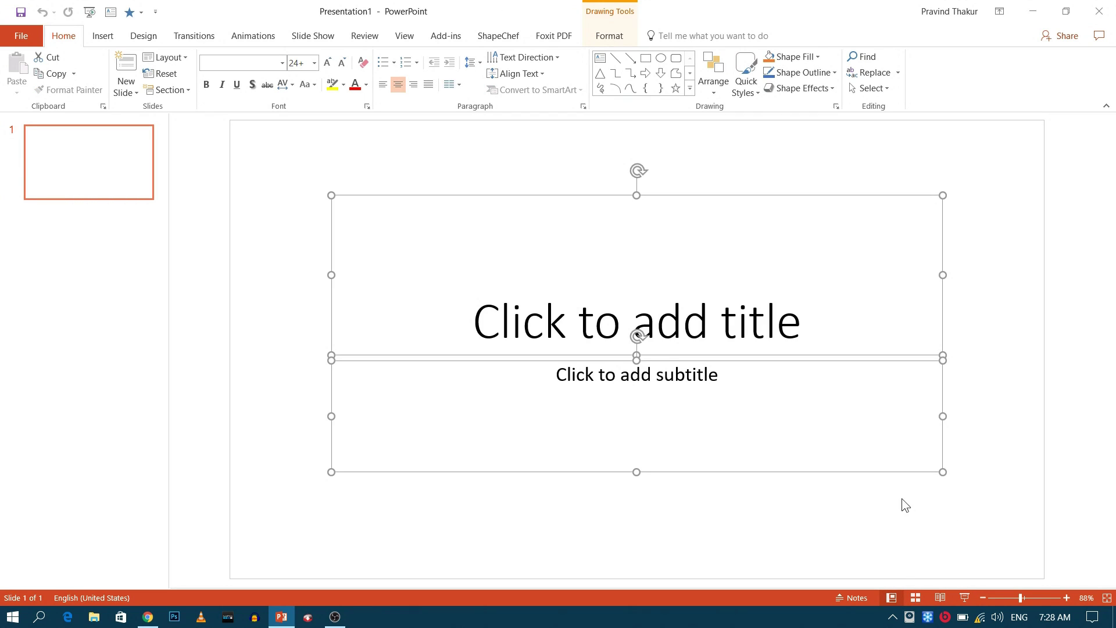
key(Delete)
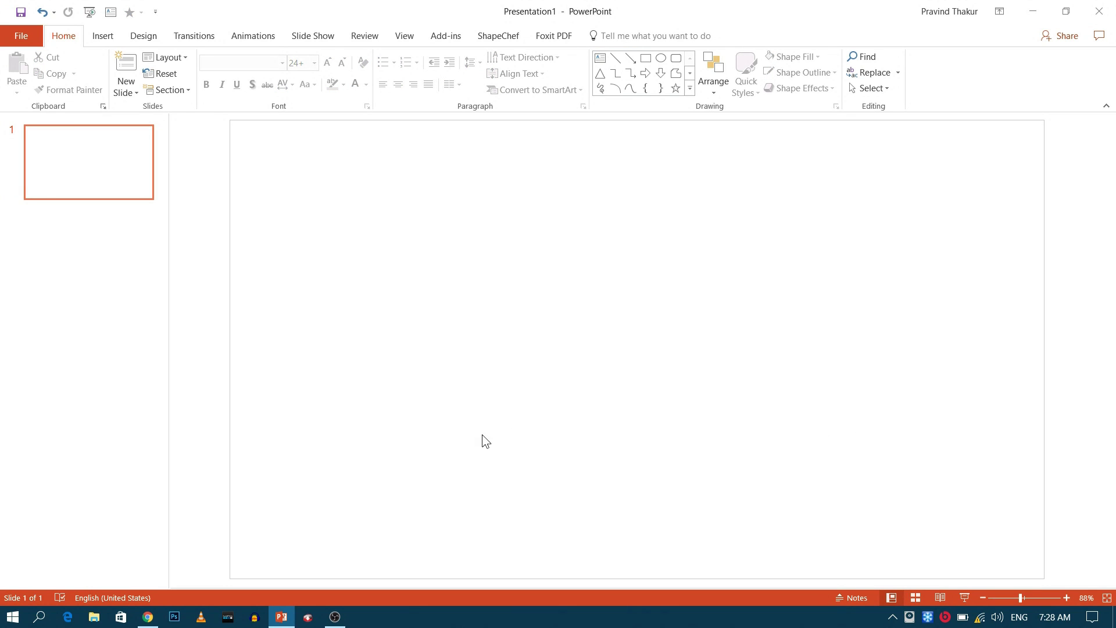
Drag casette.wmf from the browser's download bar onto the blank slide.
click(148, 616)
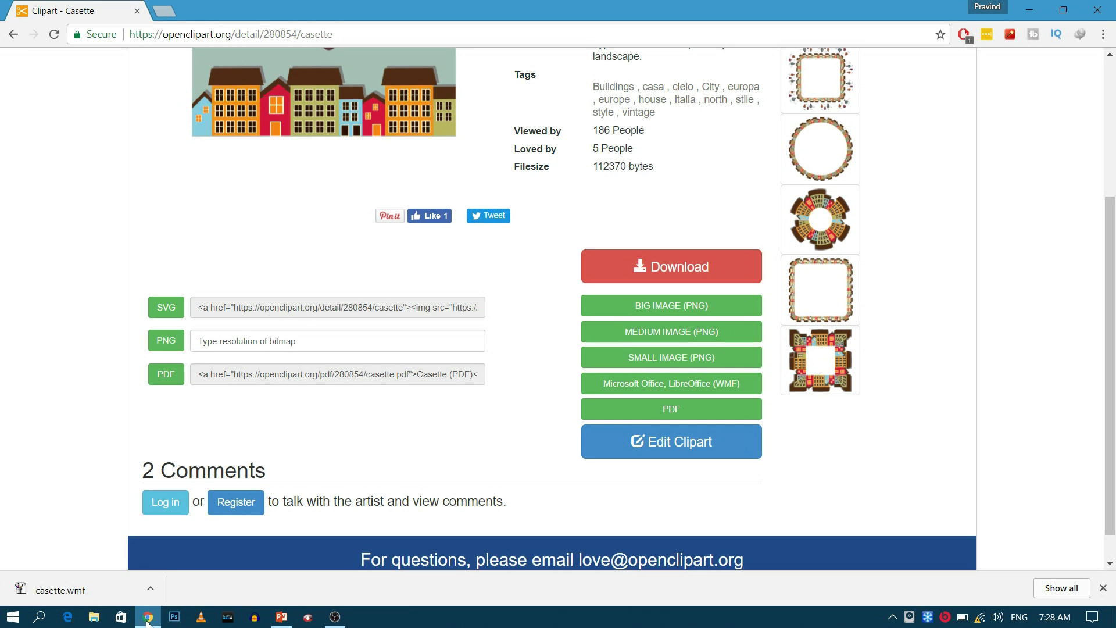
drag(54, 584, 405, 525)
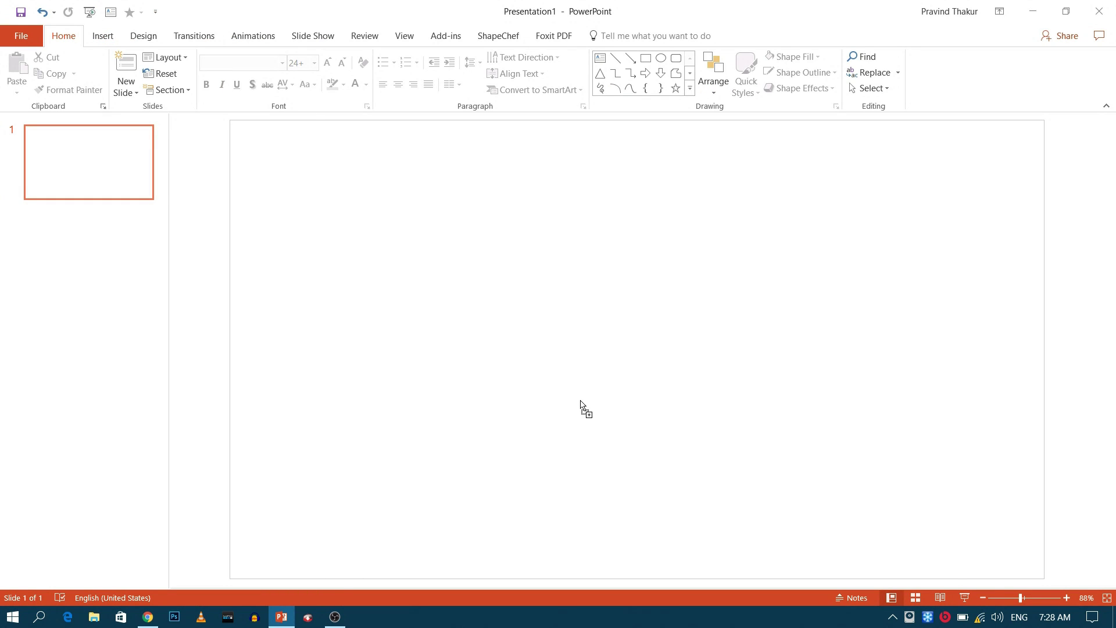
drag(581, 401, 591, 386)
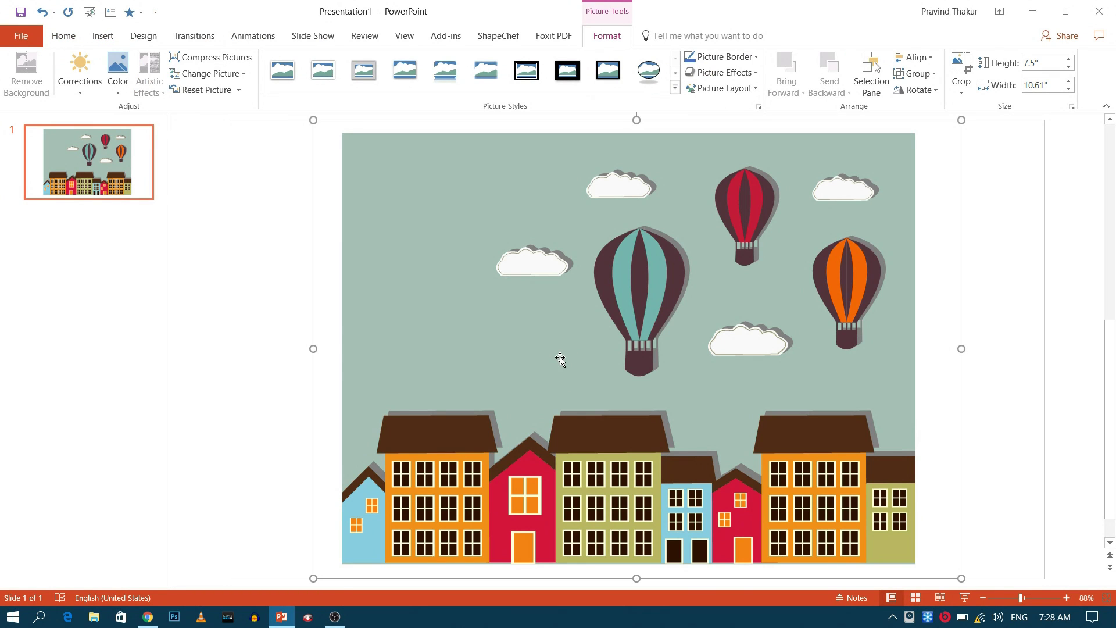
Resize the clip art to about 8.02" high by 15.09" wide.
scroll(563, 377, down, 2)
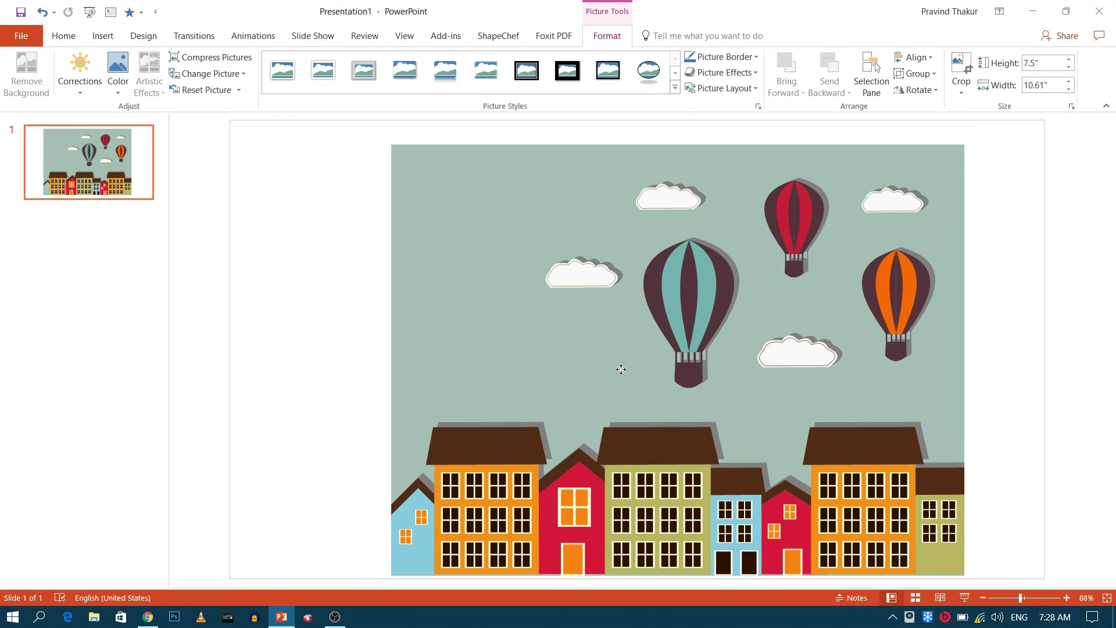
drag(416, 523, 397, 542)
drag(391, 353, 308, 354)
drag(903, 536, 1000, 540)
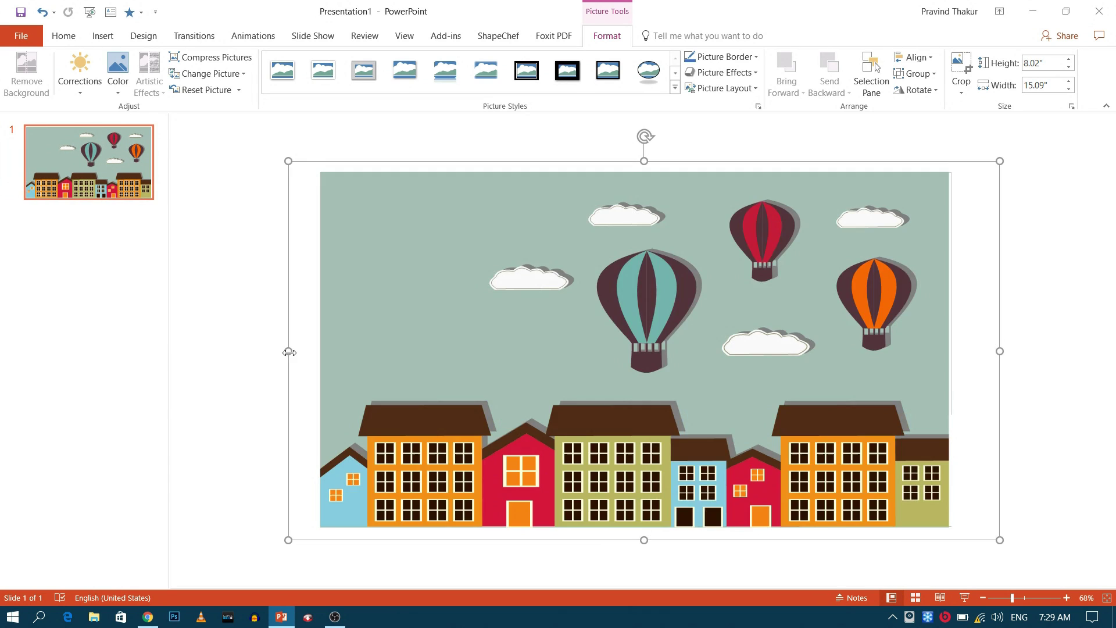
Ungroup the picture, converting it to drawing objects, then ungroup it again into separate shapes.
right_click(575, 162)
mouse_move(622, 283)
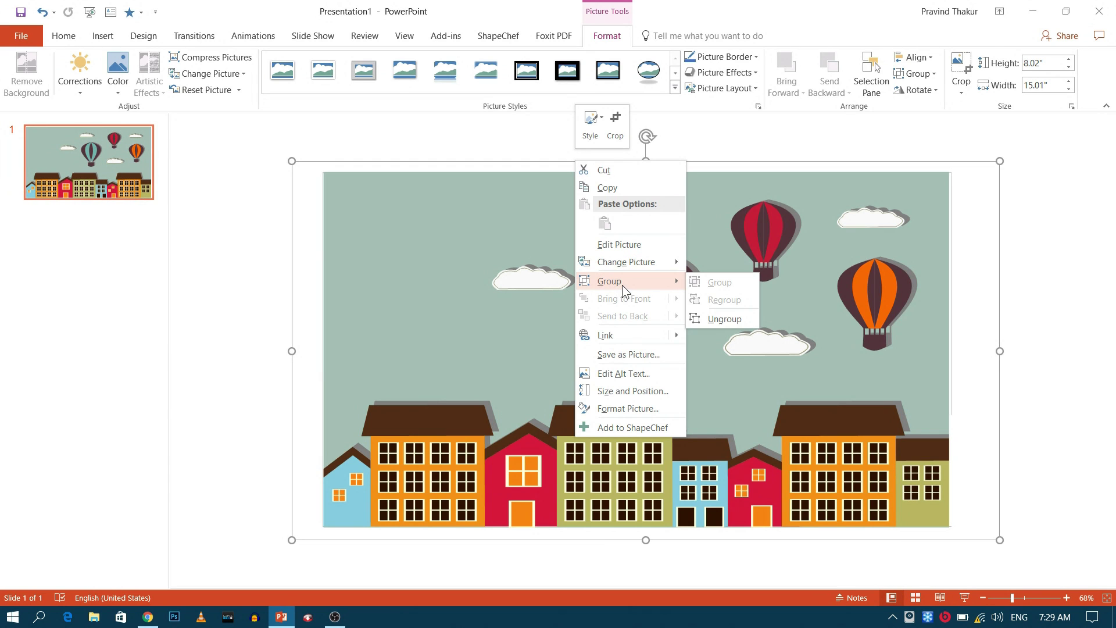
click(712, 320)
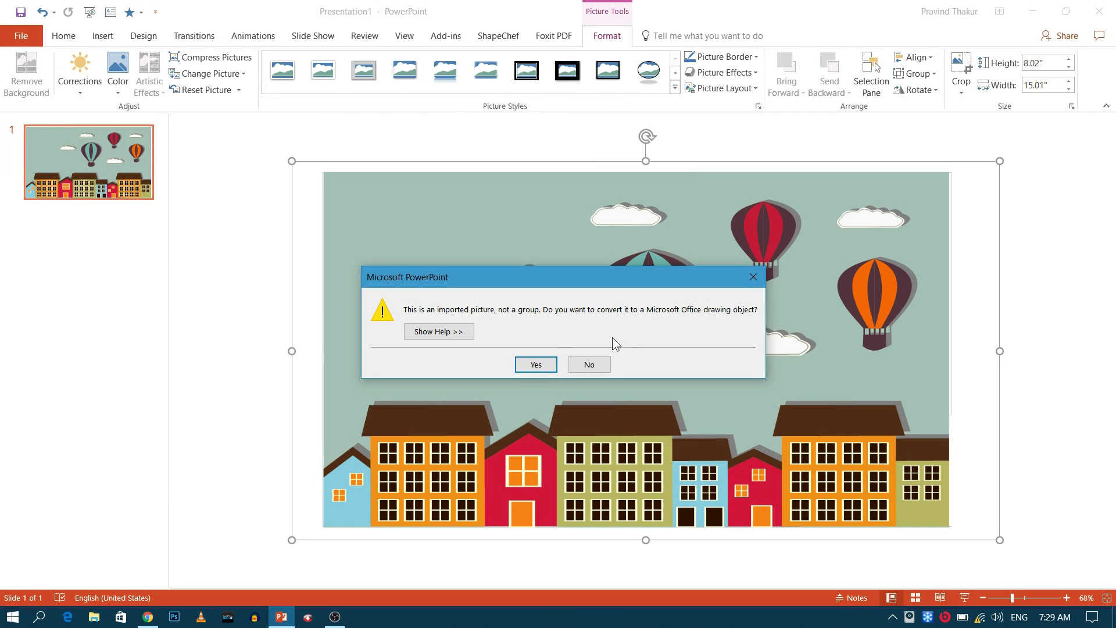
click(536, 364)
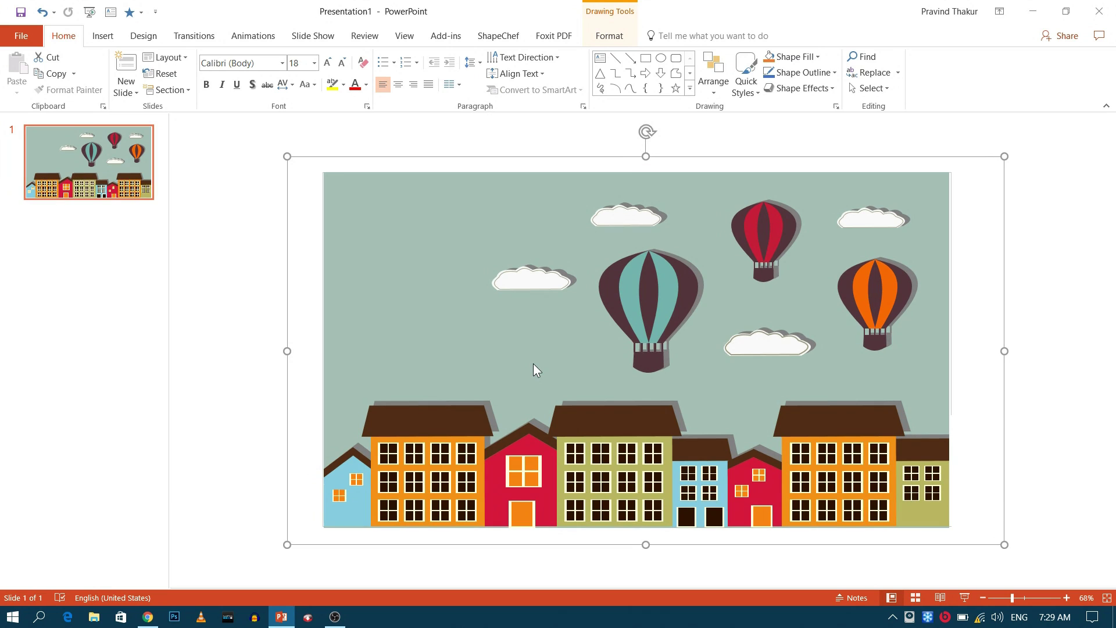
right_click(552, 159)
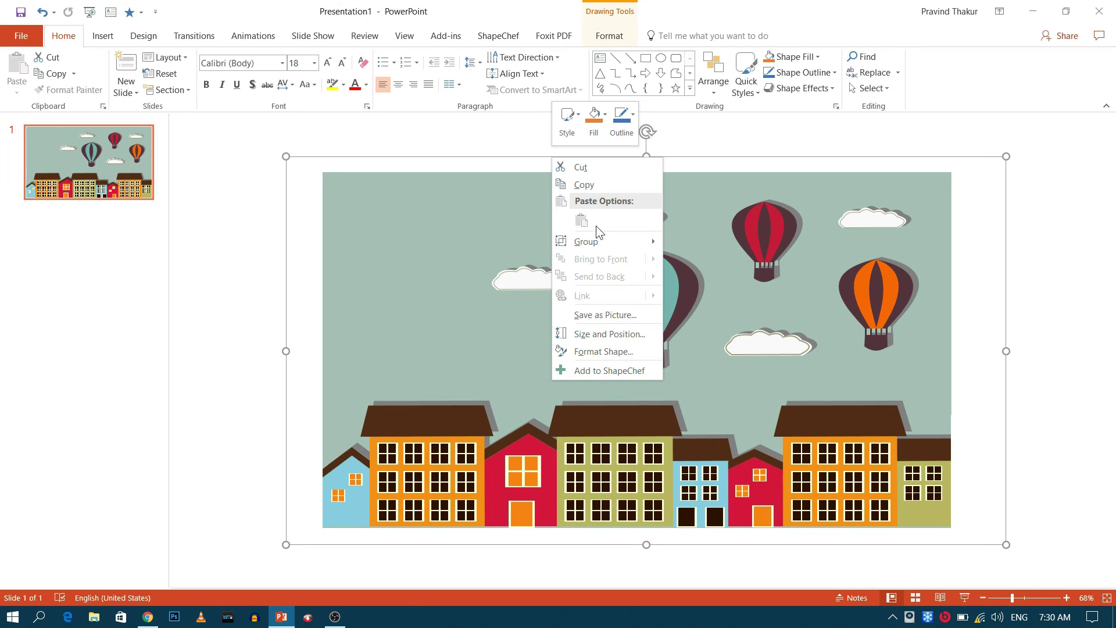
mouse_move(599, 240)
click(701, 277)
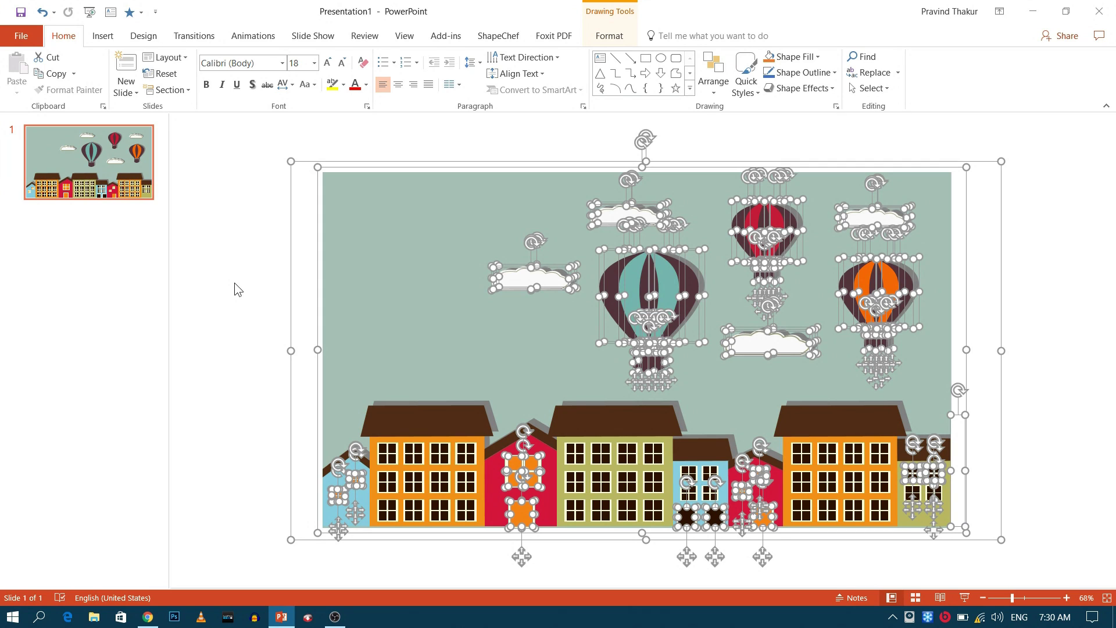
Ungroup the houses into individual shapes, then regroup them with Ctrl+G.
right_click(422, 169)
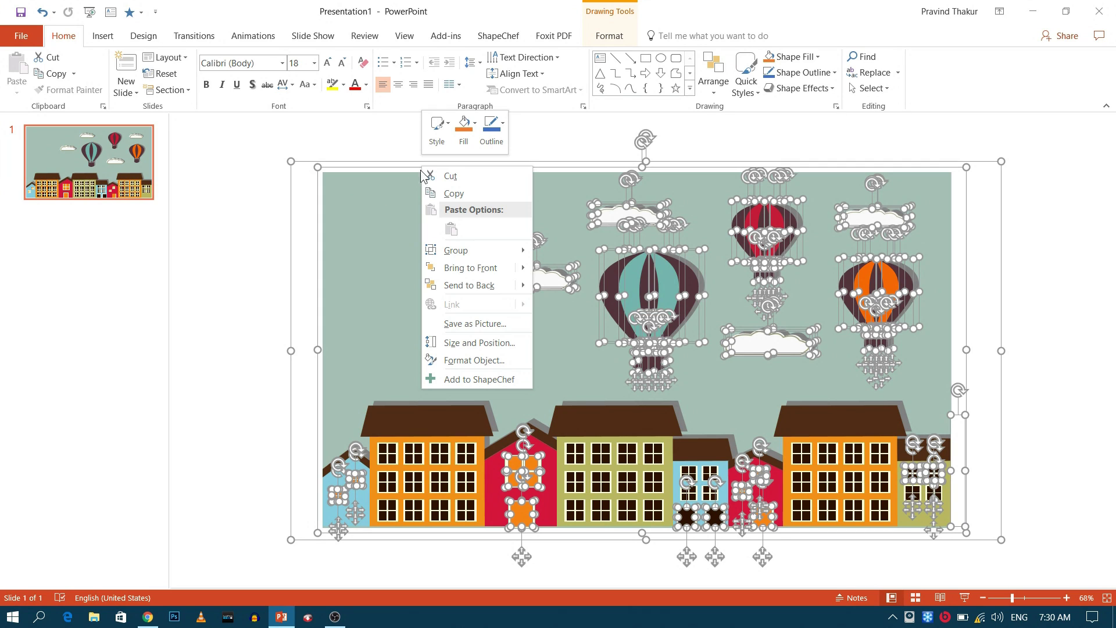
mouse_move(461, 249)
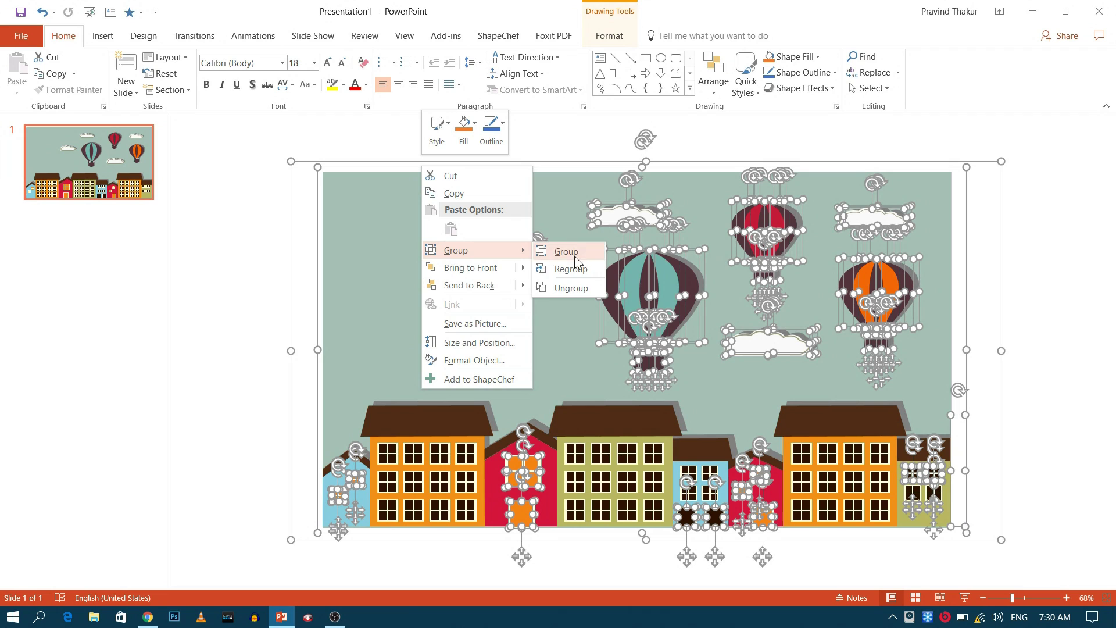
click(566, 288)
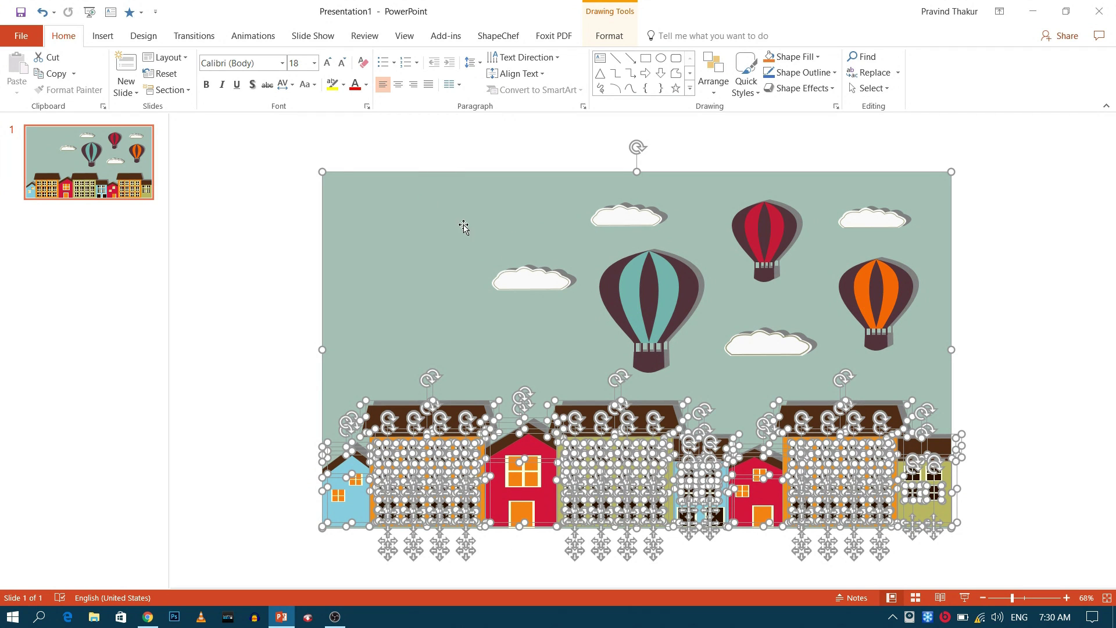
right_click(430, 172)
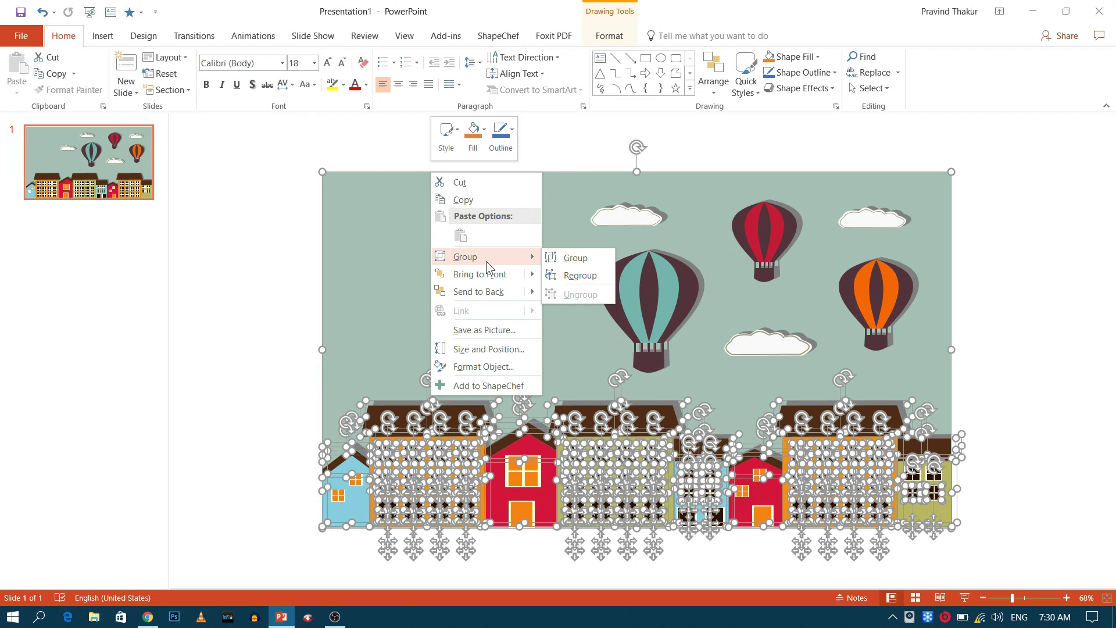
click(269, 260)
key(ctrl+g)
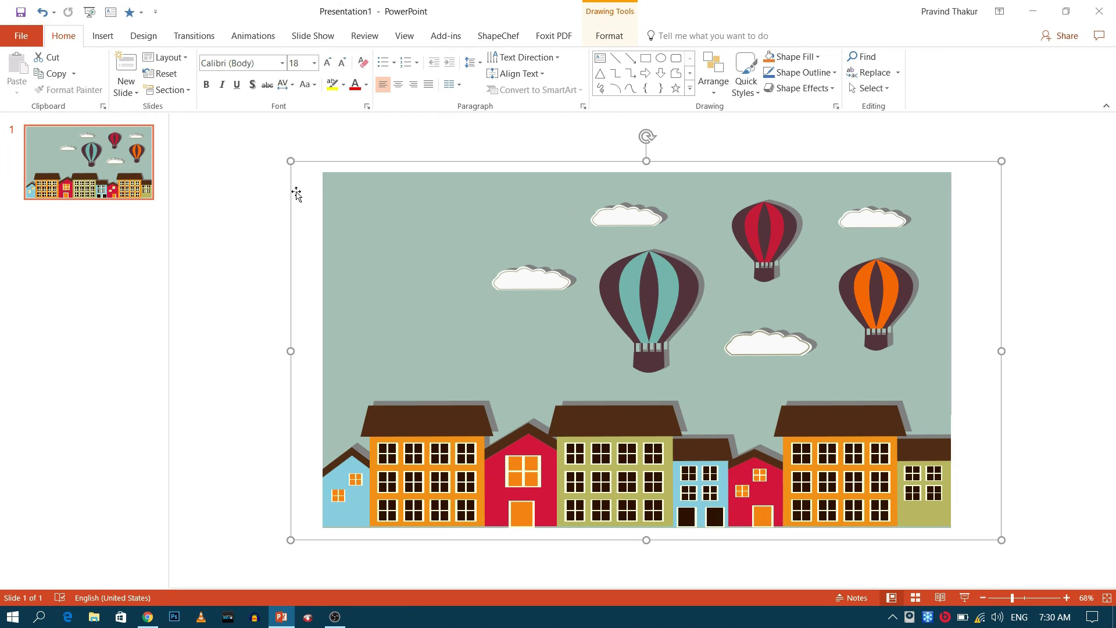
Cancel the stray move, clear the selection, and select all city-scene shapes with Ctrl+A.
drag(292, 190, 168, 263)
drag(327, 165, 220, 221)
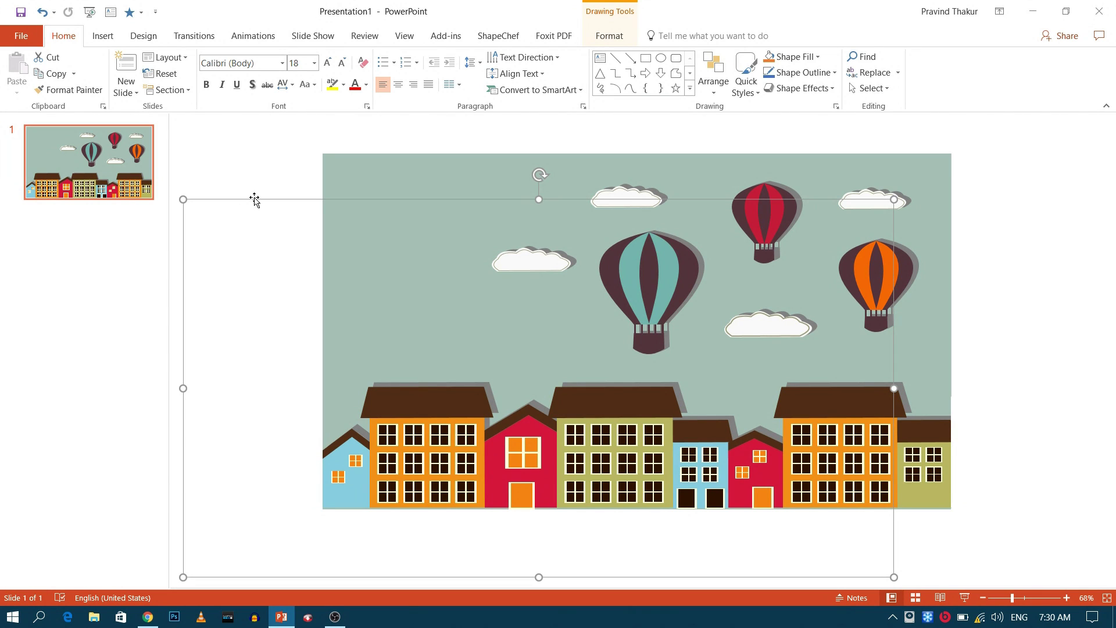
key(Escape)
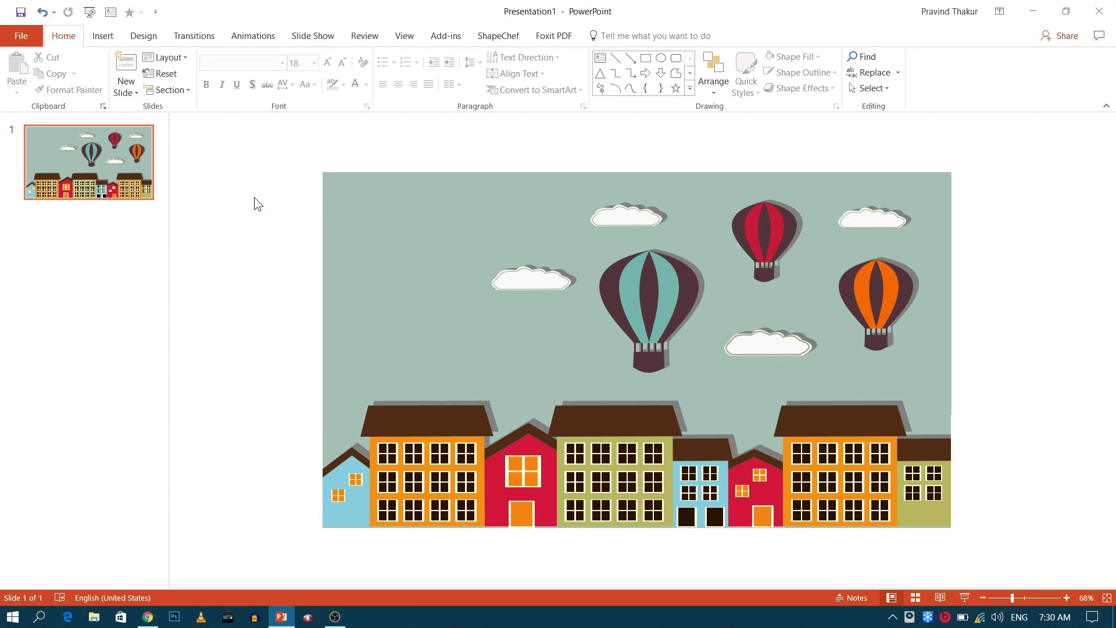
click(379, 214)
click(513, 275)
click(263, 257)
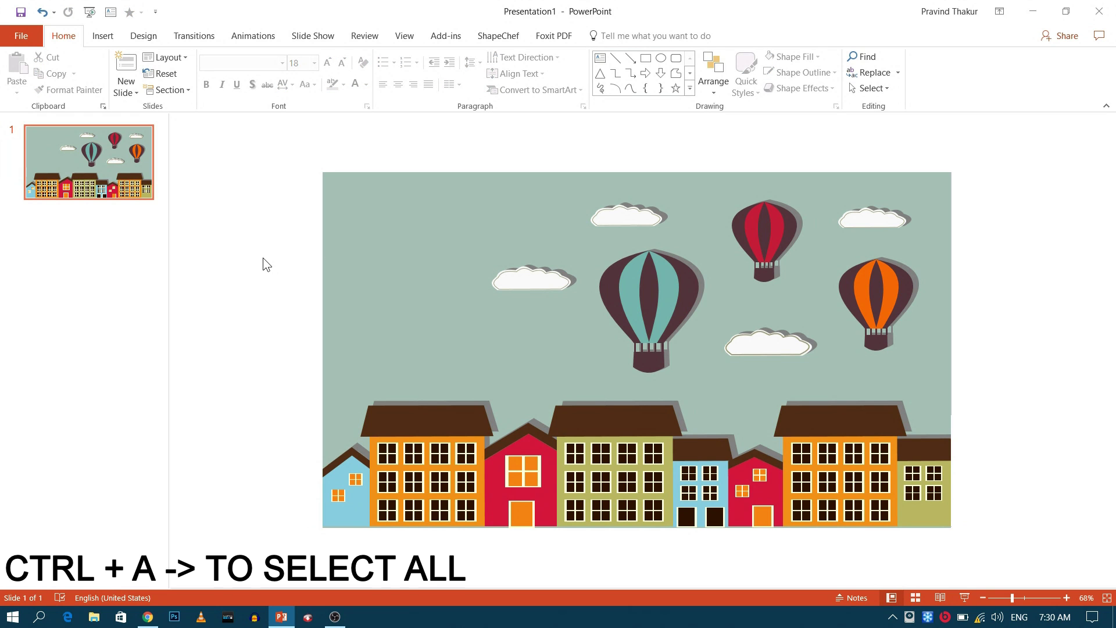
key(ctrl+a)
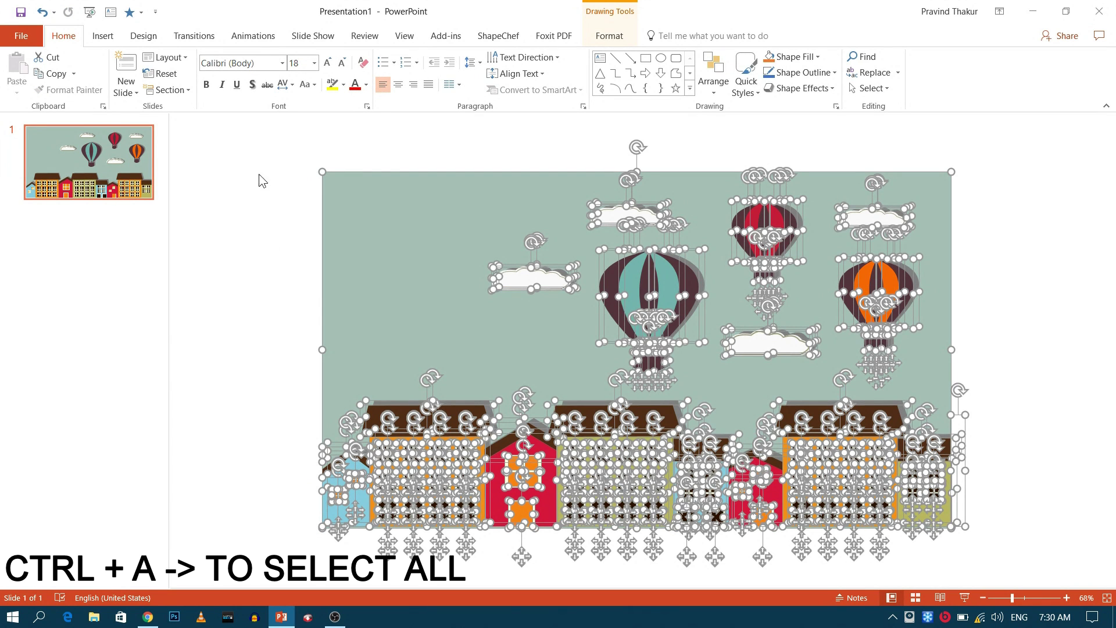
click(251, 37)
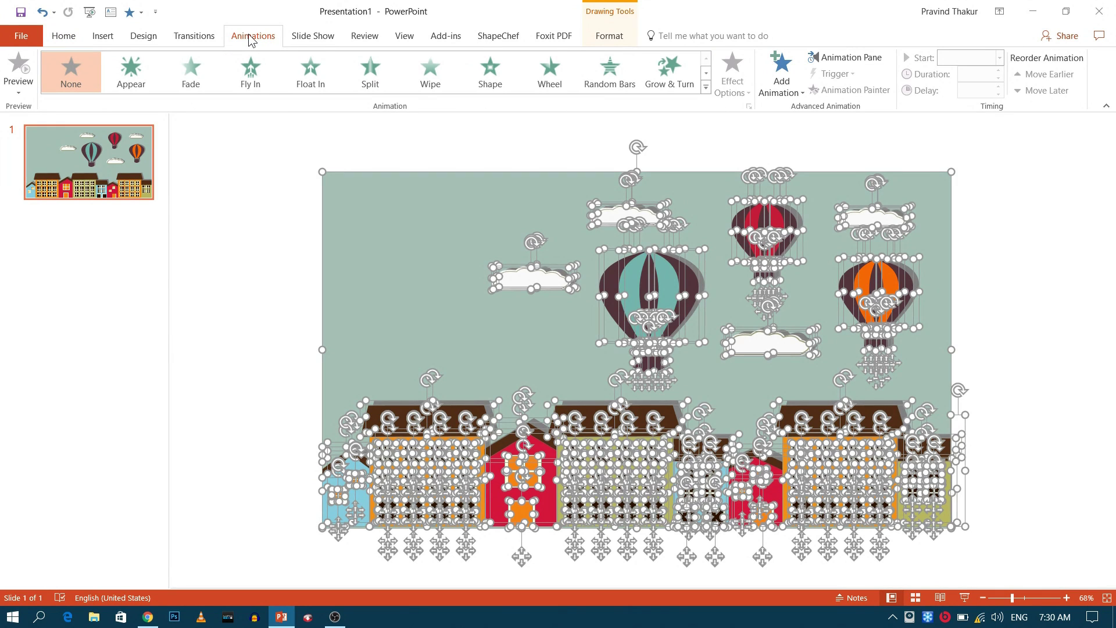
Apply the Fade entrance effect to all selected shapes and show the slide's animation list.
click(187, 70)
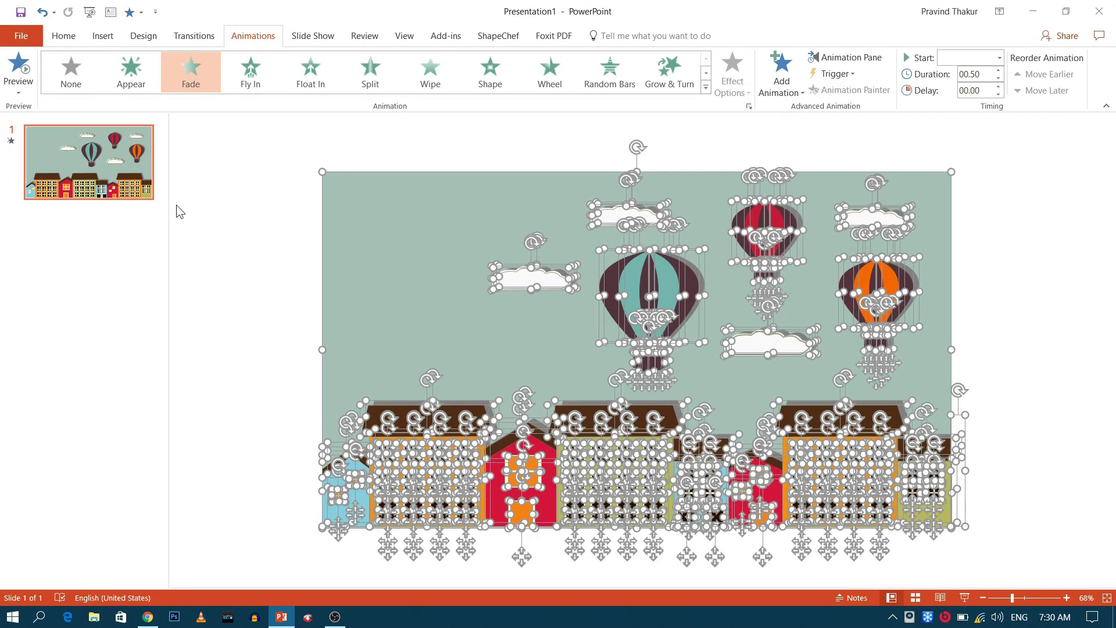
click(232, 204)
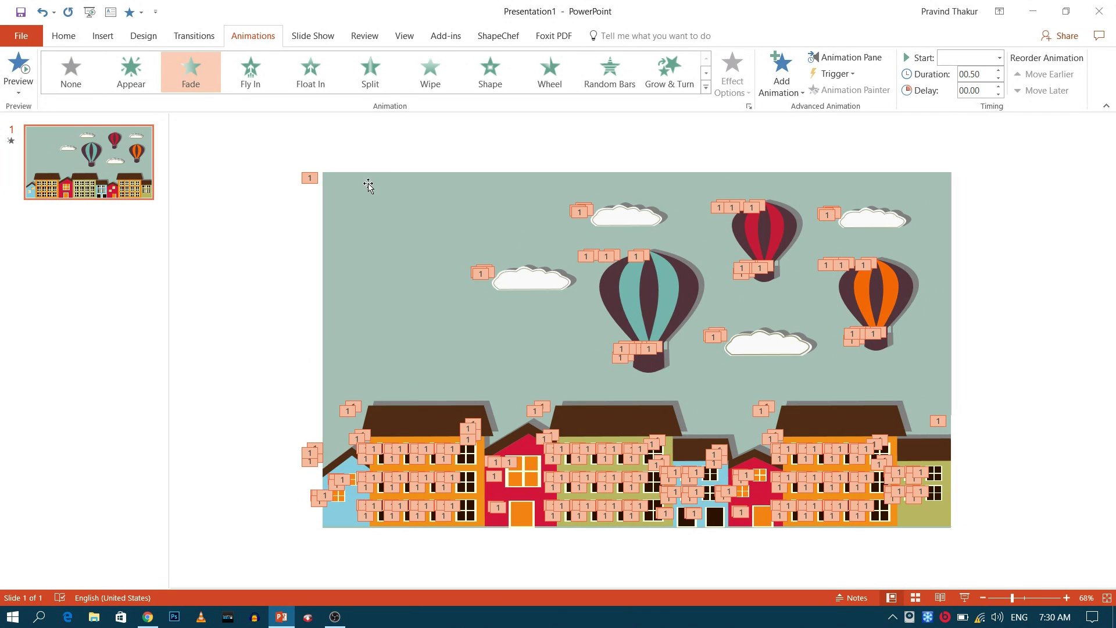
click(865, 60)
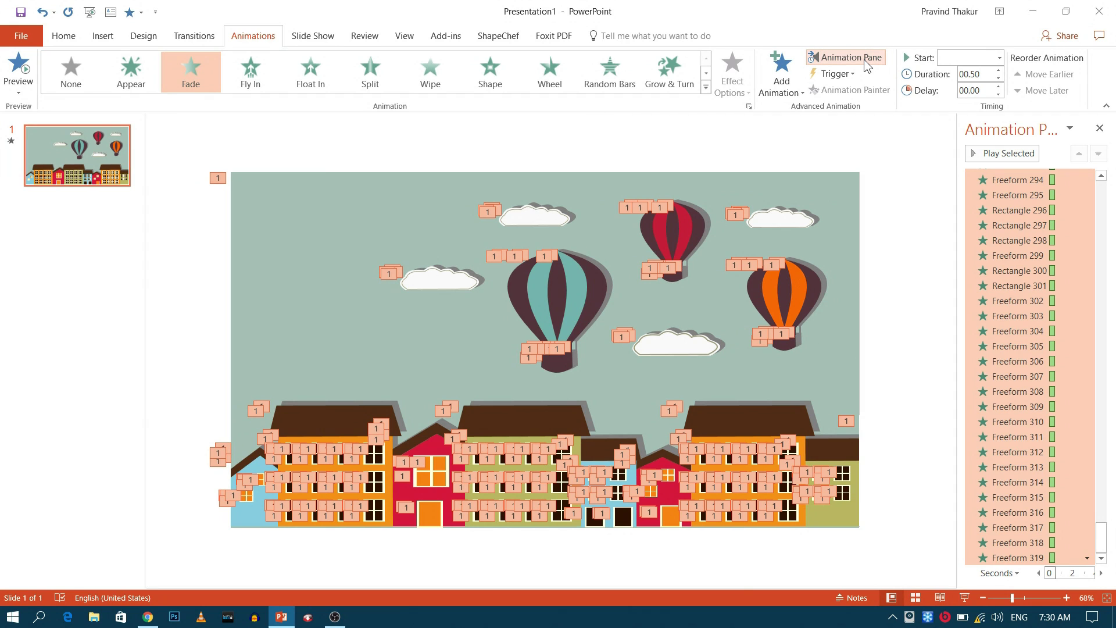
Set the fade duration to 0.1 seconds in Timing and switch the animations to Start After Previous.
right_click(1022, 271)
click(1014, 357)
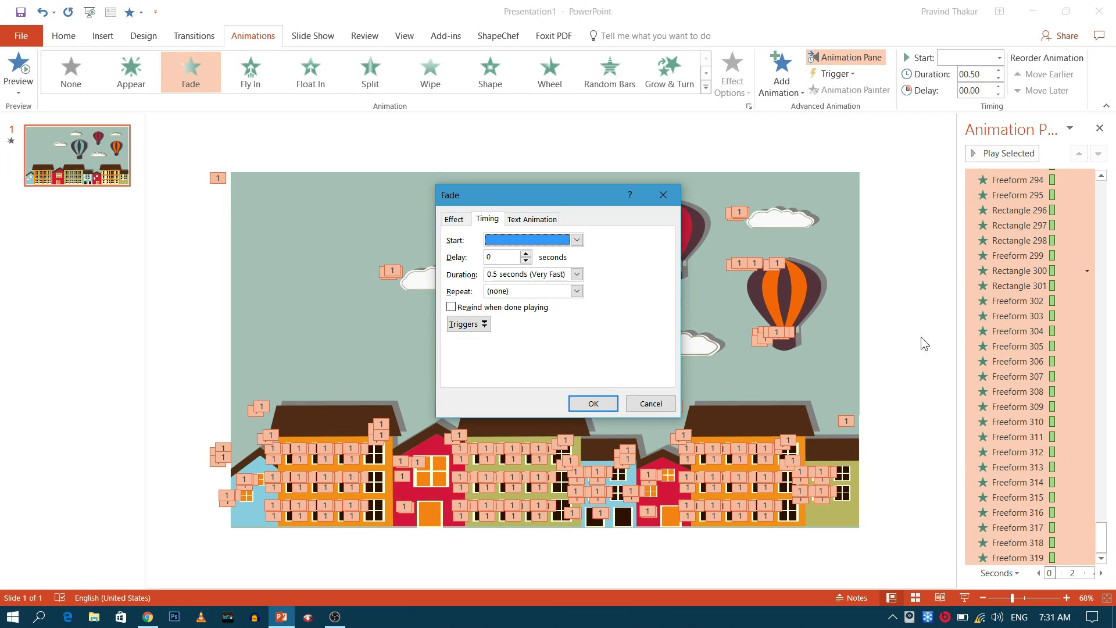
click(577, 274)
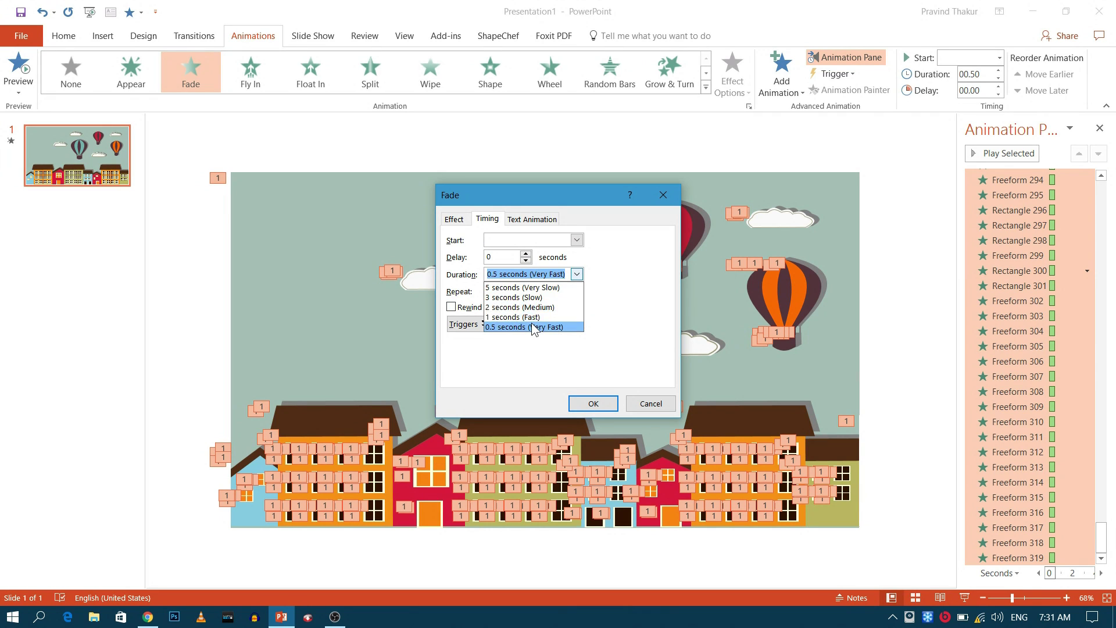
click(491, 275)
click(496, 273)
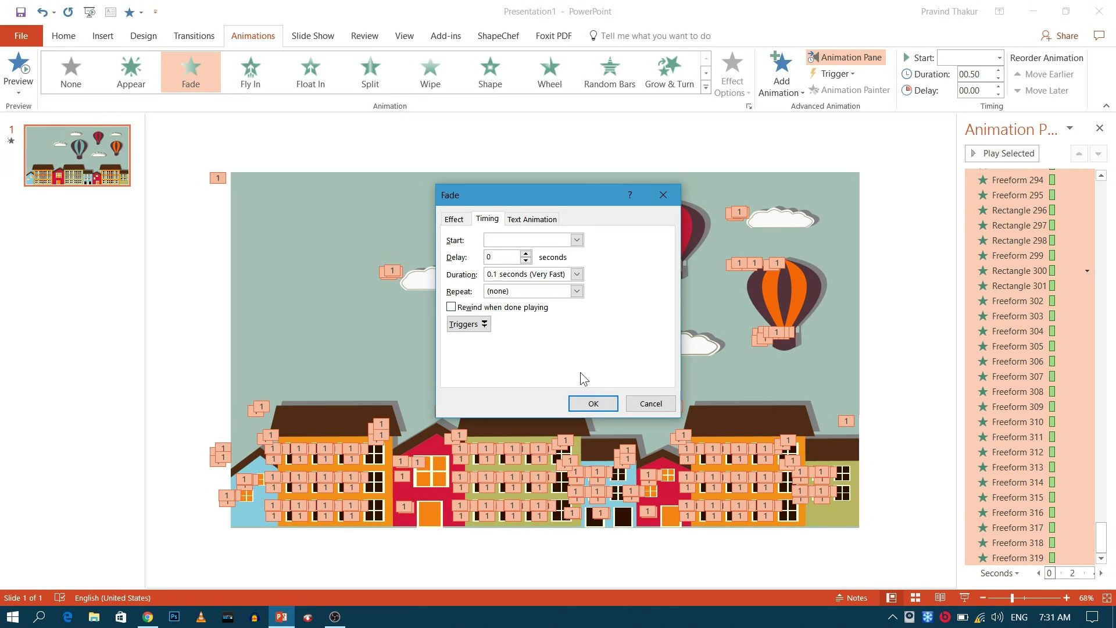
click(594, 404)
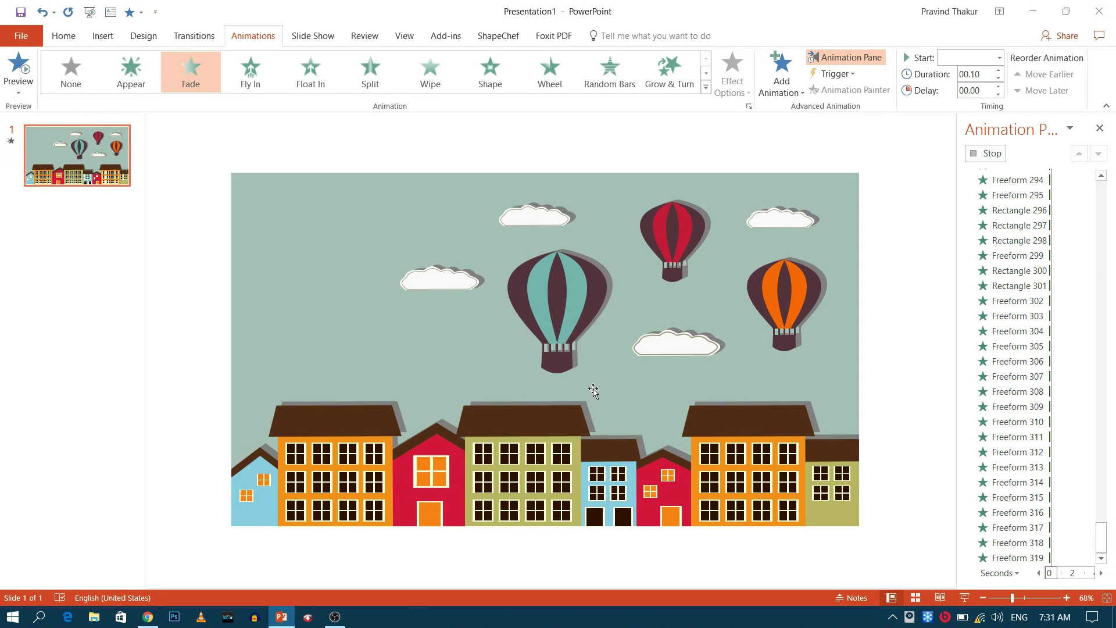
right_click(1007, 319)
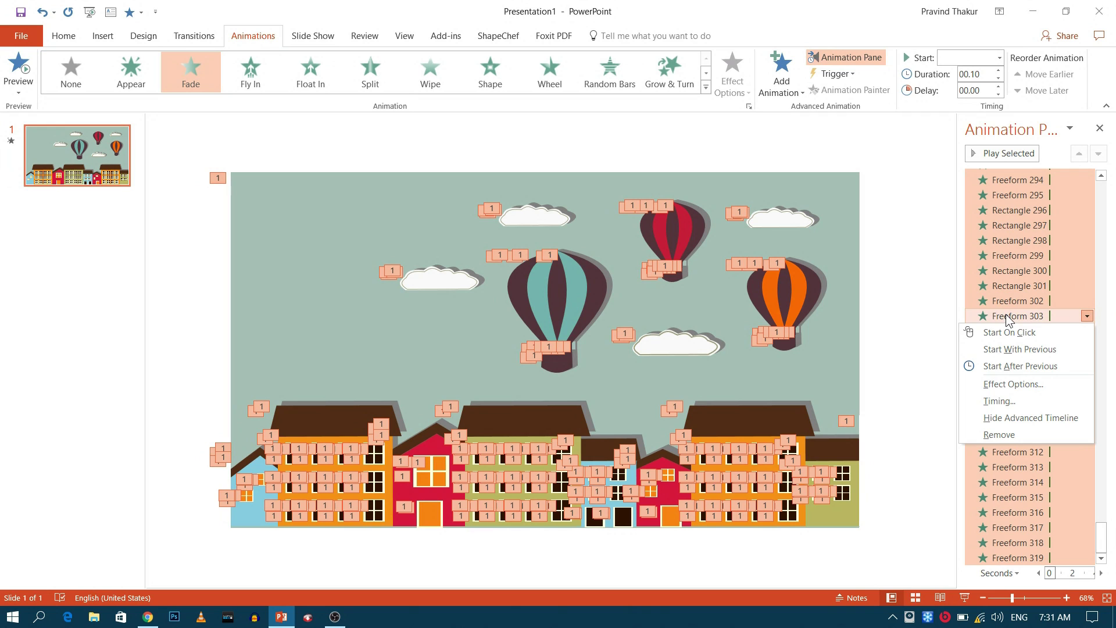
click(1010, 367)
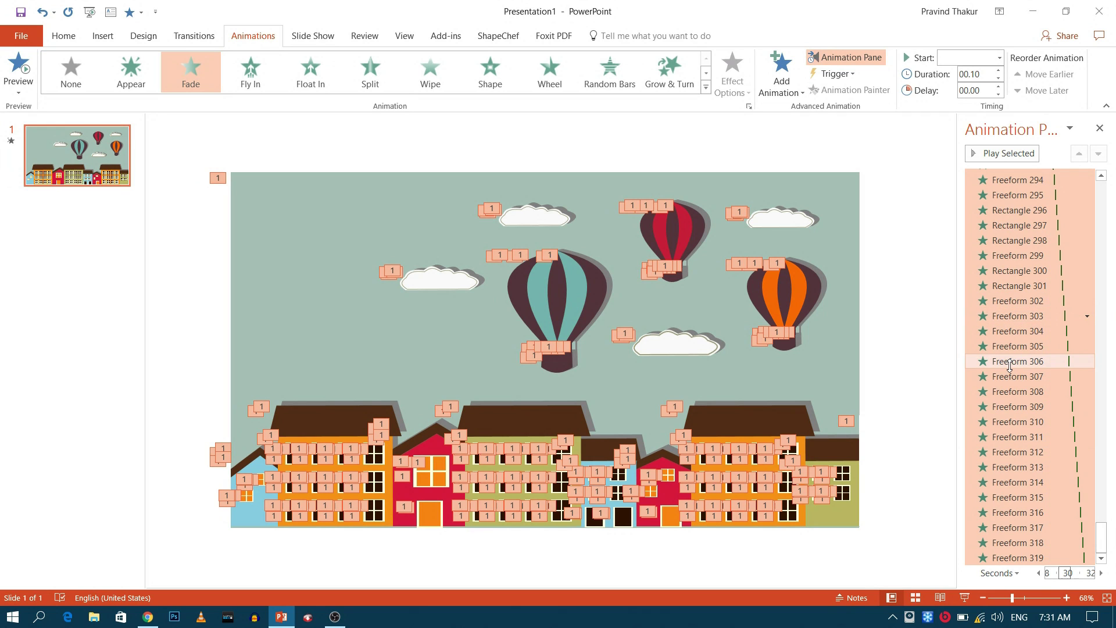
Preview the sequence of city-scene pieces fading in with Play Selected.
click(996, 153)
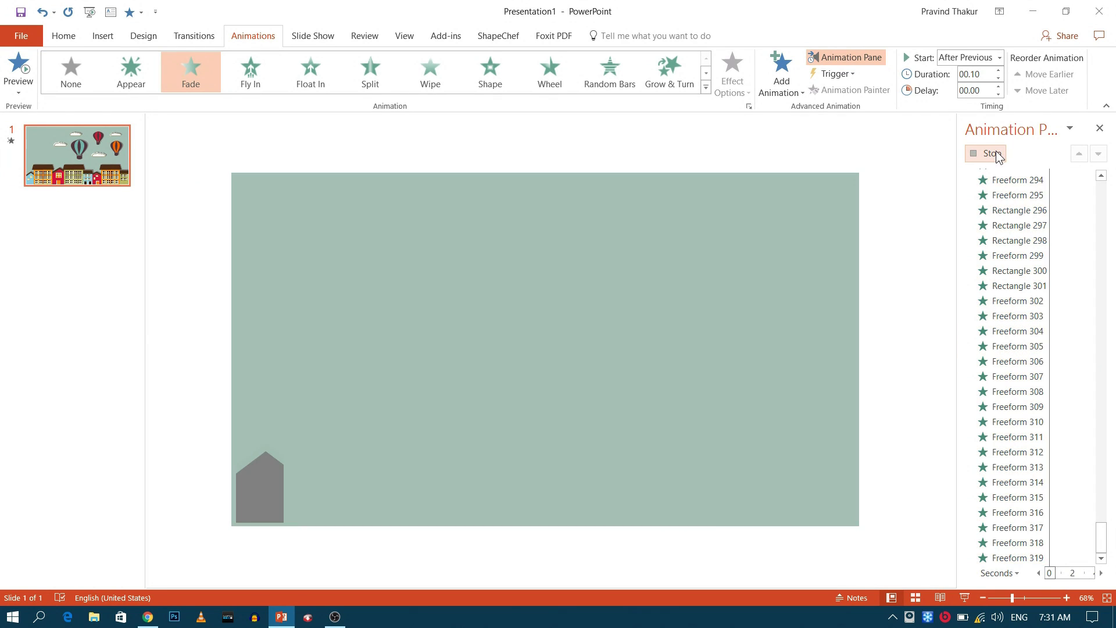